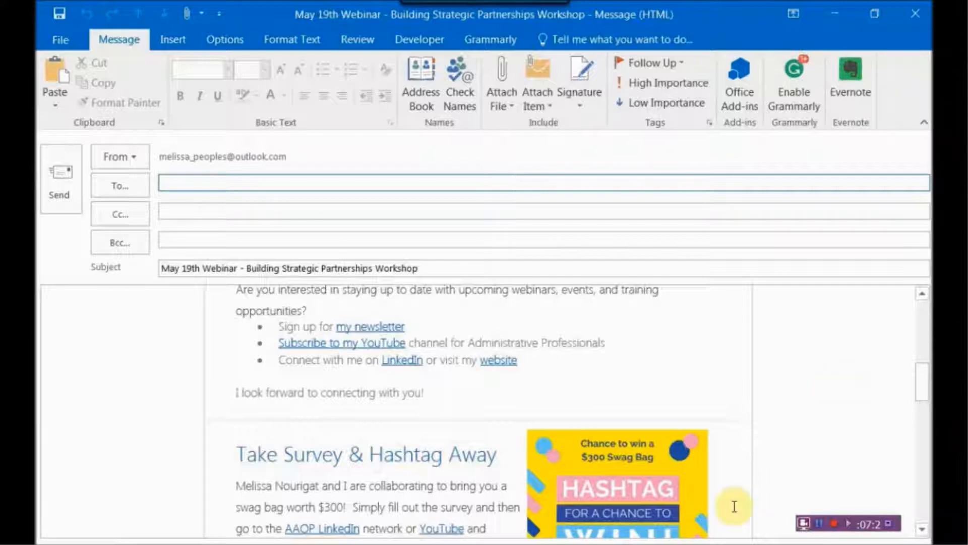
Step: Delete the signature block below the workshop section at the end of the webinar message
scroll(861, 341, up, 1)
scroll(861, 341, up, 6)
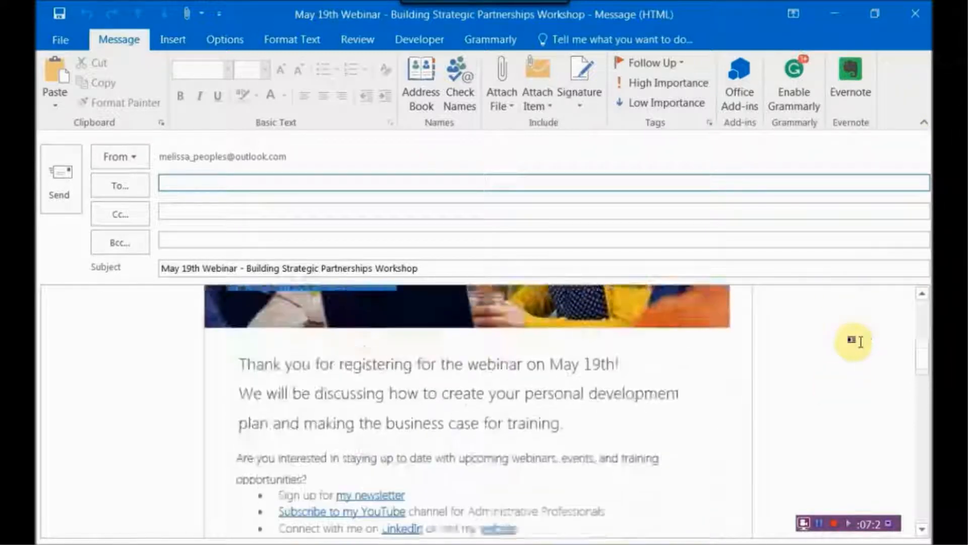
scroll(861, 342, down, 2)
scroll(861, 341, down, 2)
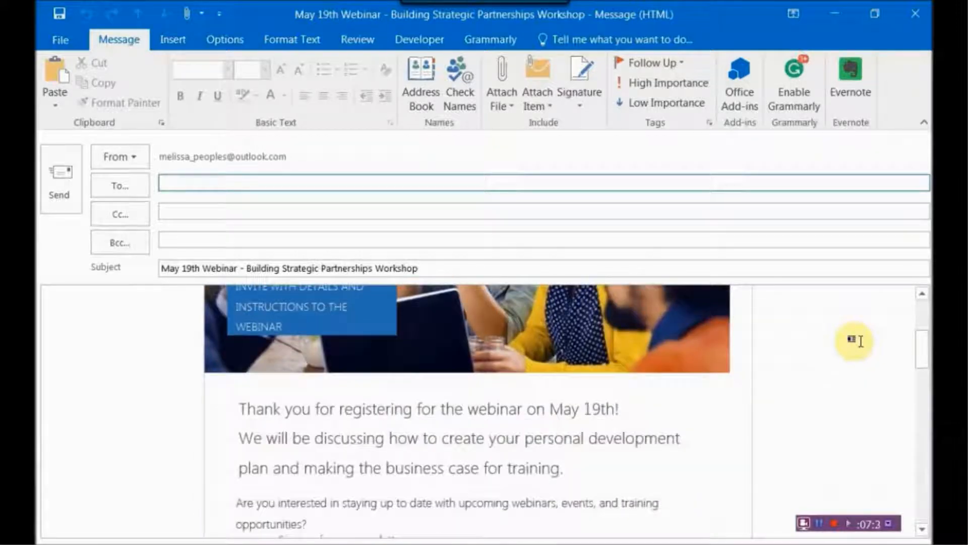
scroll(861, 341, down, 5)
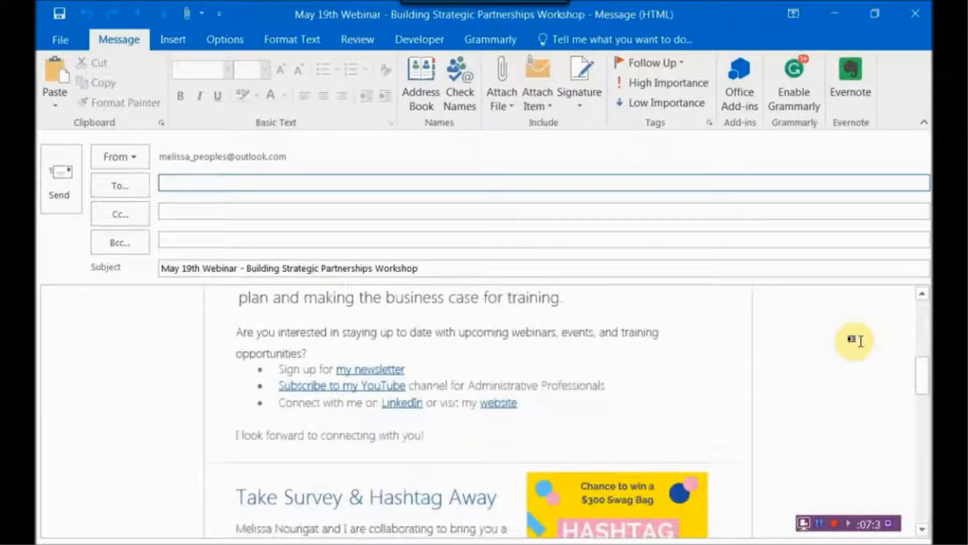
scroll(860, 341, down, 2)
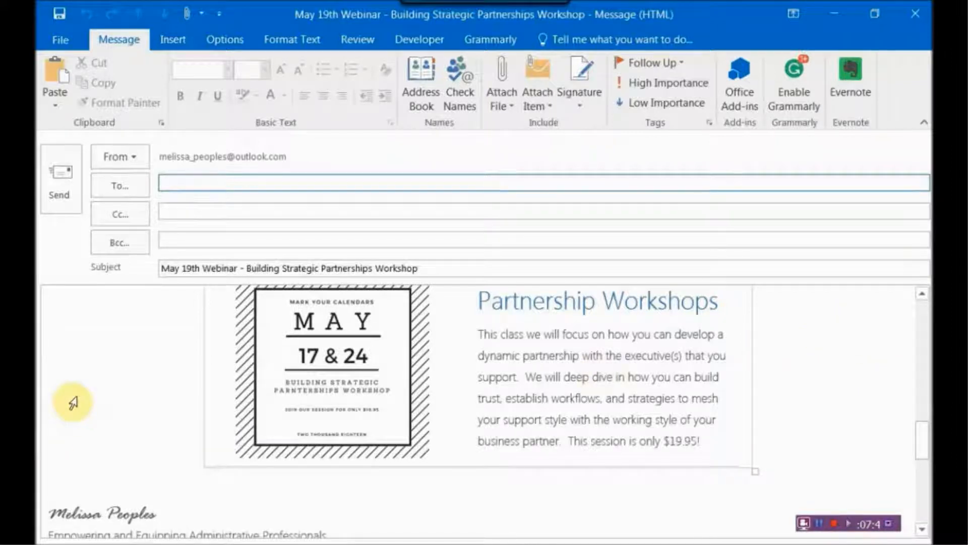
scroll(73, 402, down, 3)
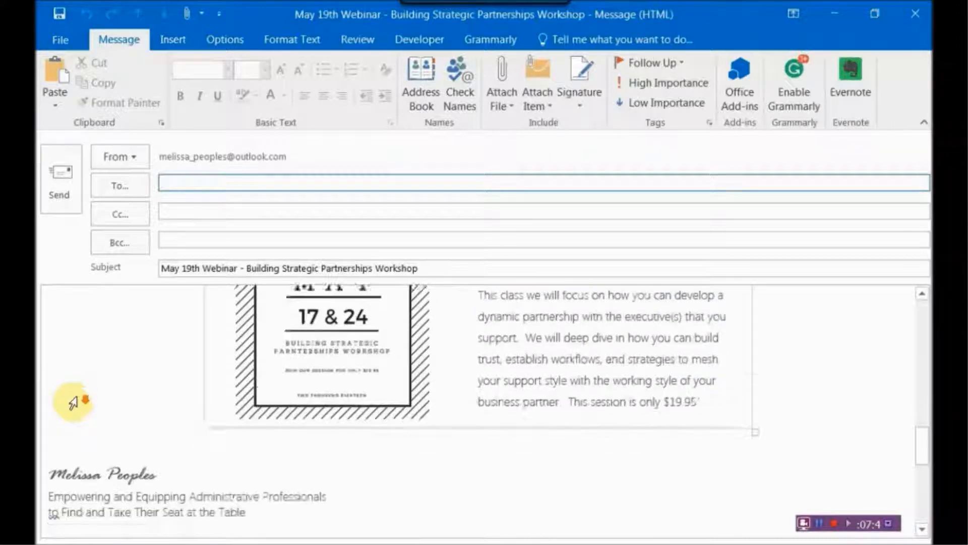
mouse_move(49, 390)
mouse_down()
mouse_move(157, 430)
mouse_move(302, 525)
mouse_move(368, 516)
mouse_move(364, 538)
mouse_up()
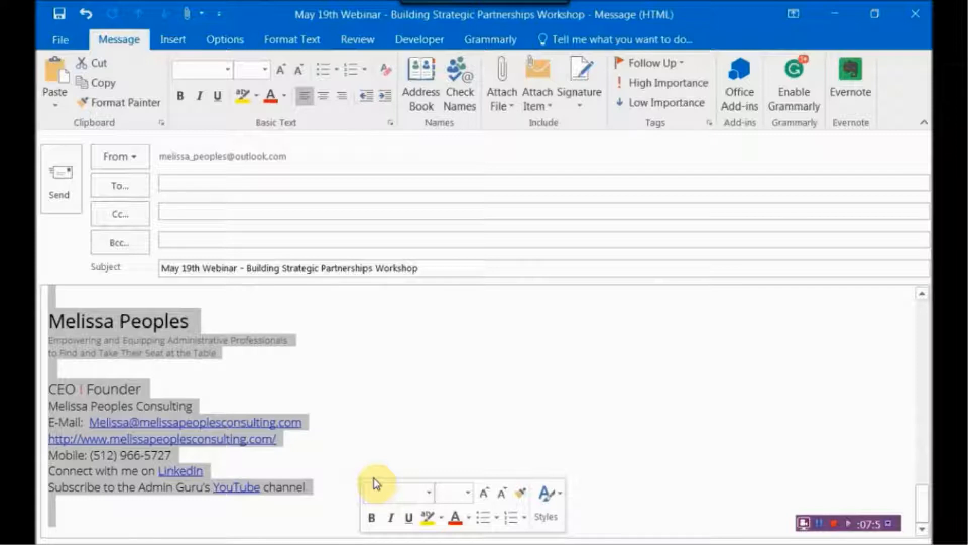
key(Delete)
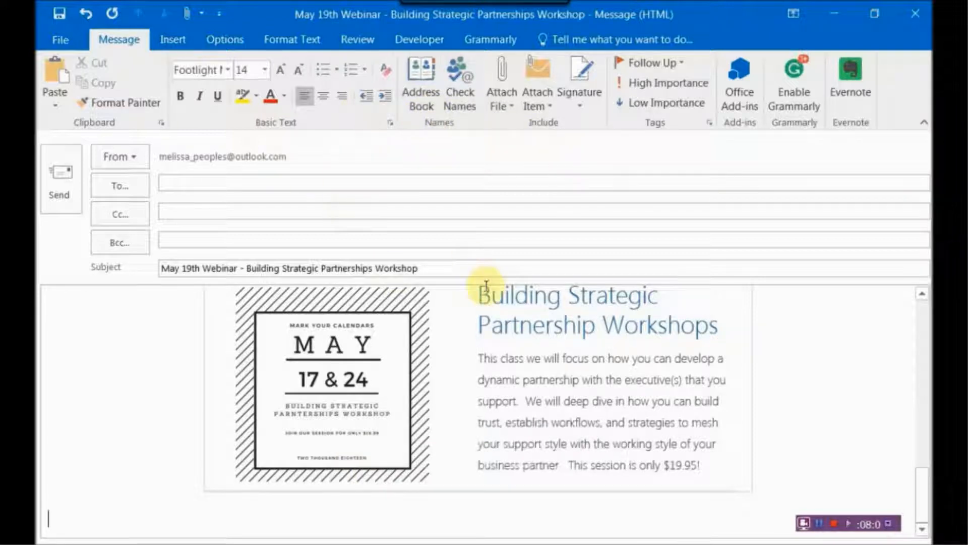
Step: Save the message as an Outlook Template (*.oft) named "Template Example" in the Templates folder
click(64, 40)
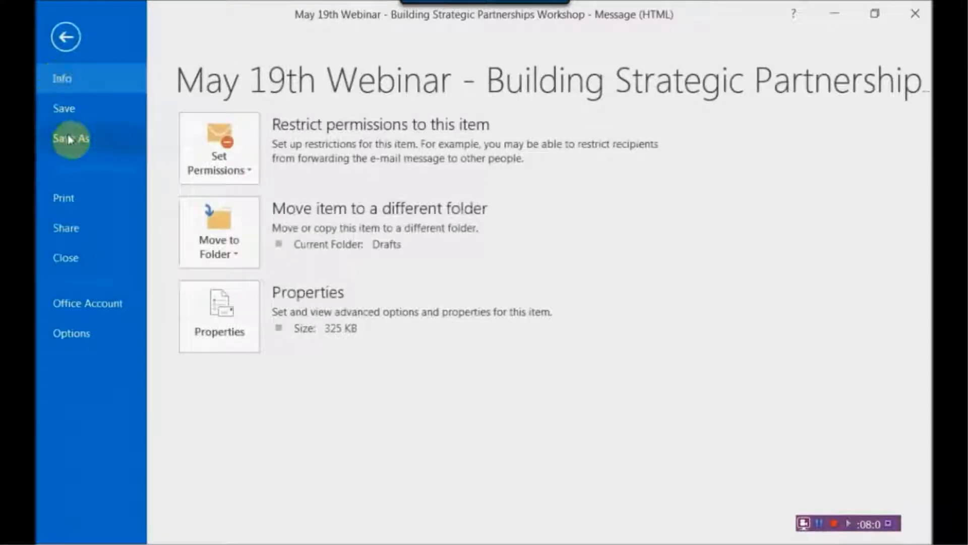
key(Escape)
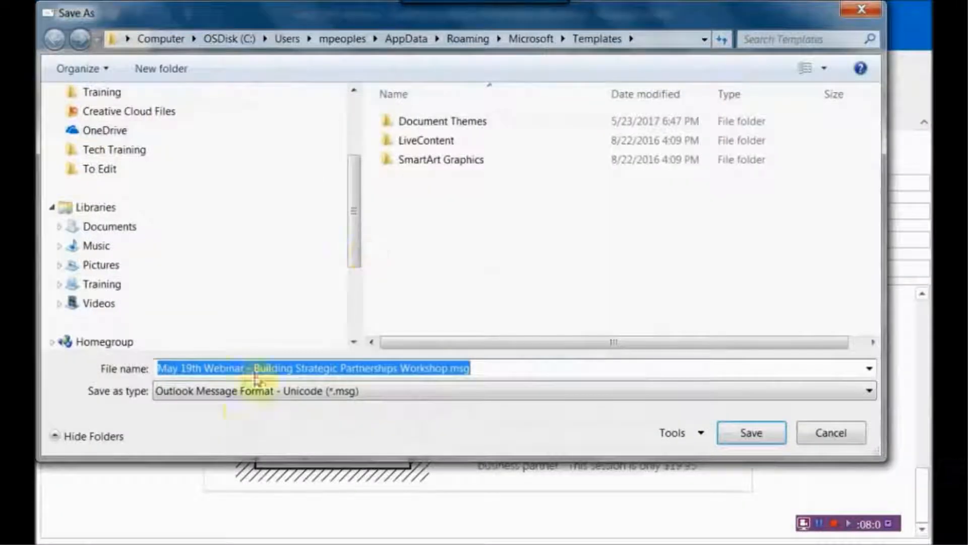
click(167, 395)
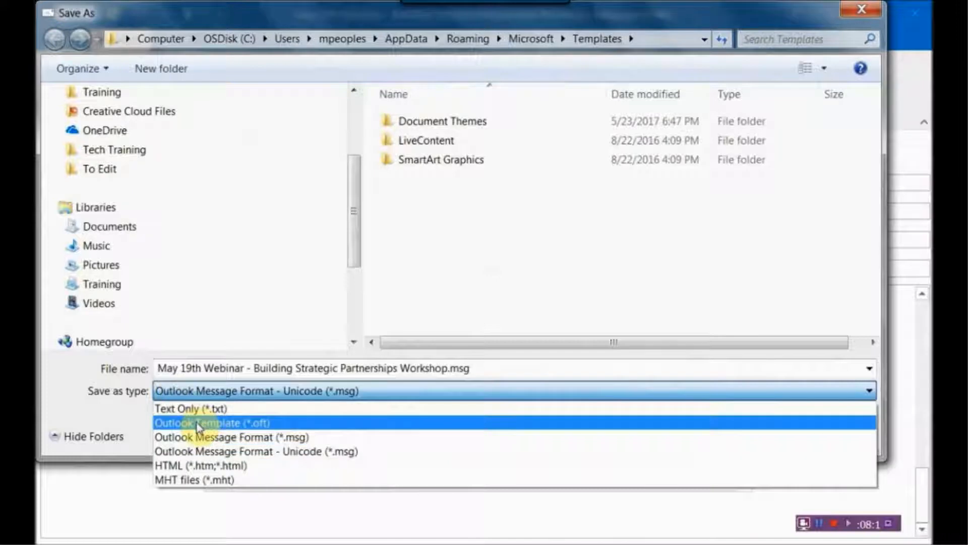
click(335, 426)
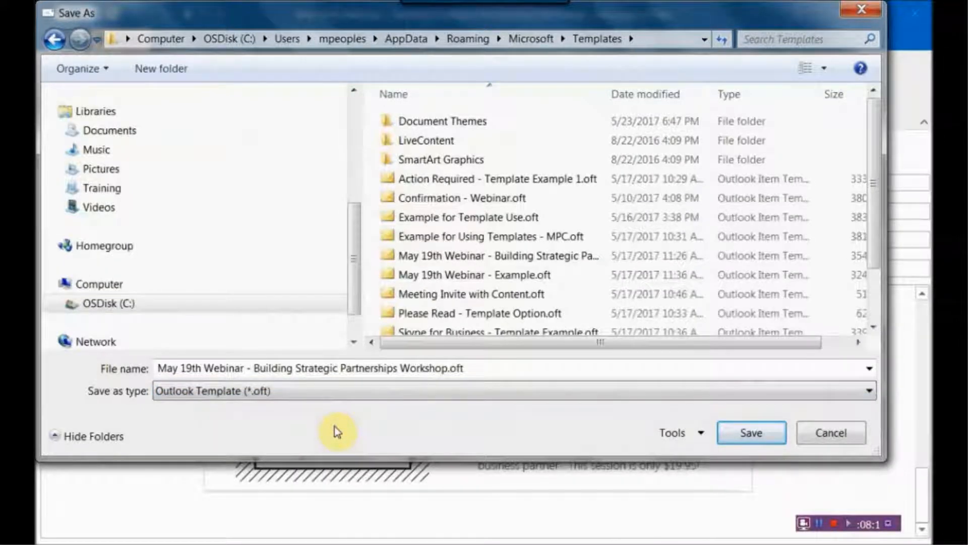
click(490, 367)
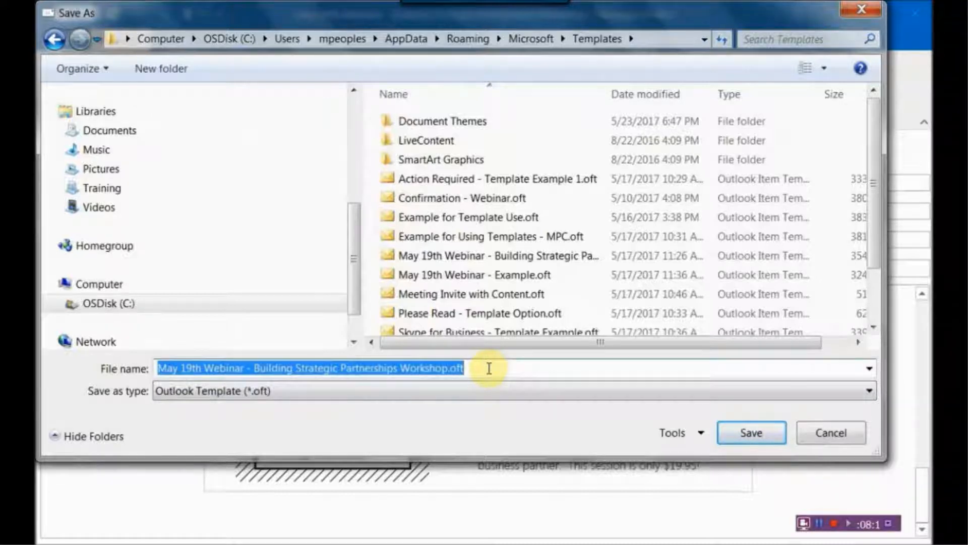
text(Tem)
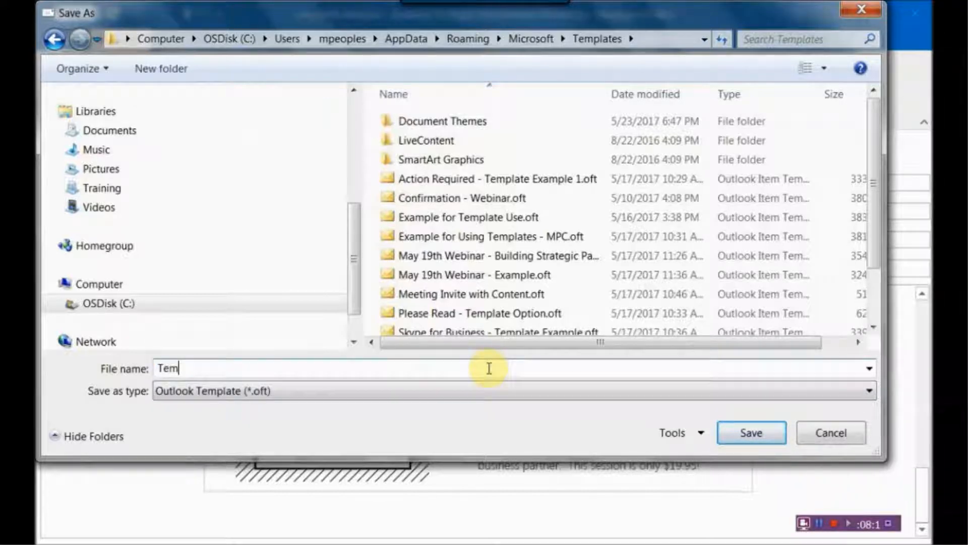
text(plate Example)
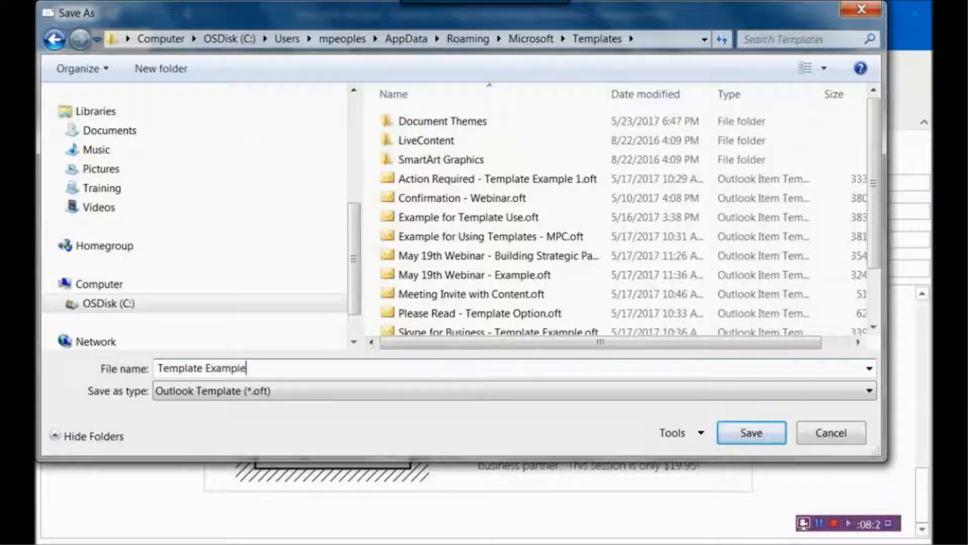
click(749, 432)
Step: Return to the start of the May 19th Webinar message and close it, saving its changes
scroll(822, 397, up, 15)
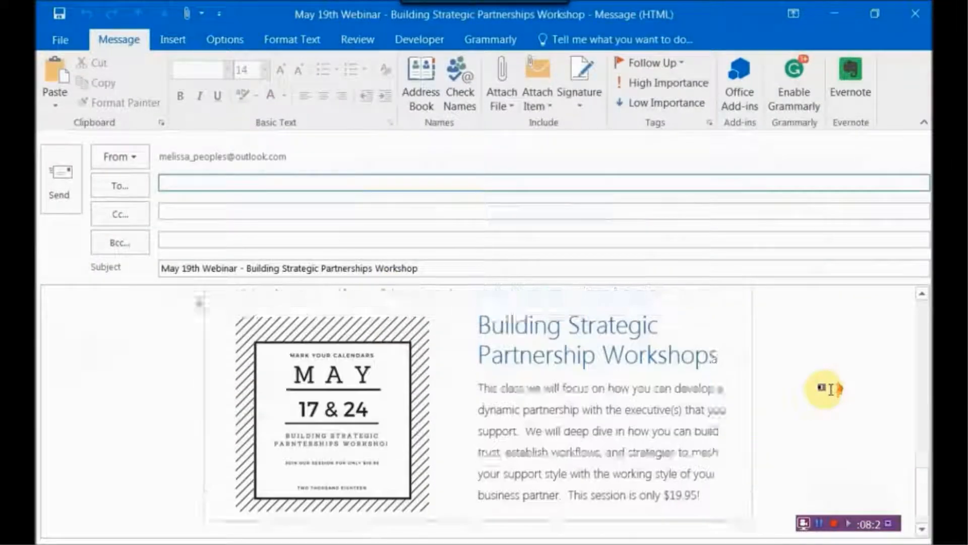
scroll(829, 388, up, 5)
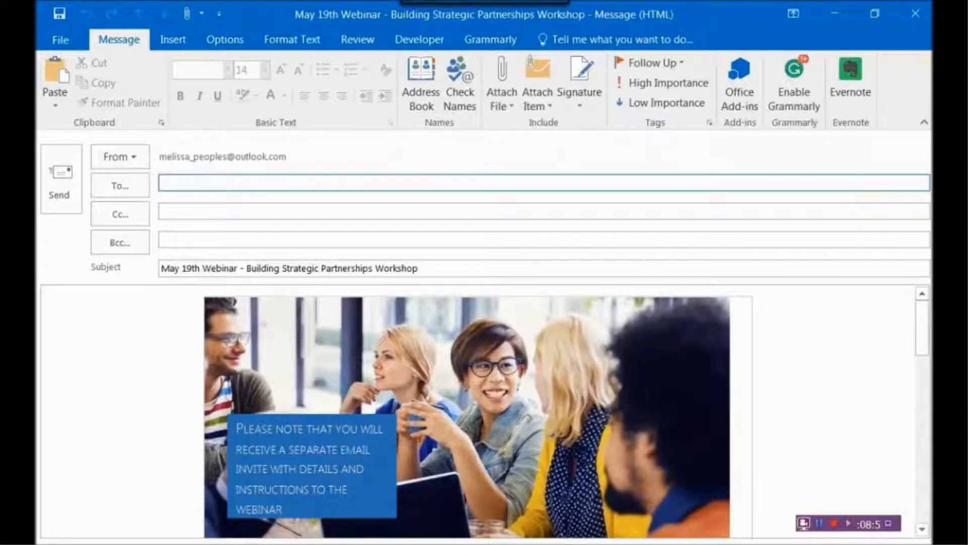
click(911, 15)
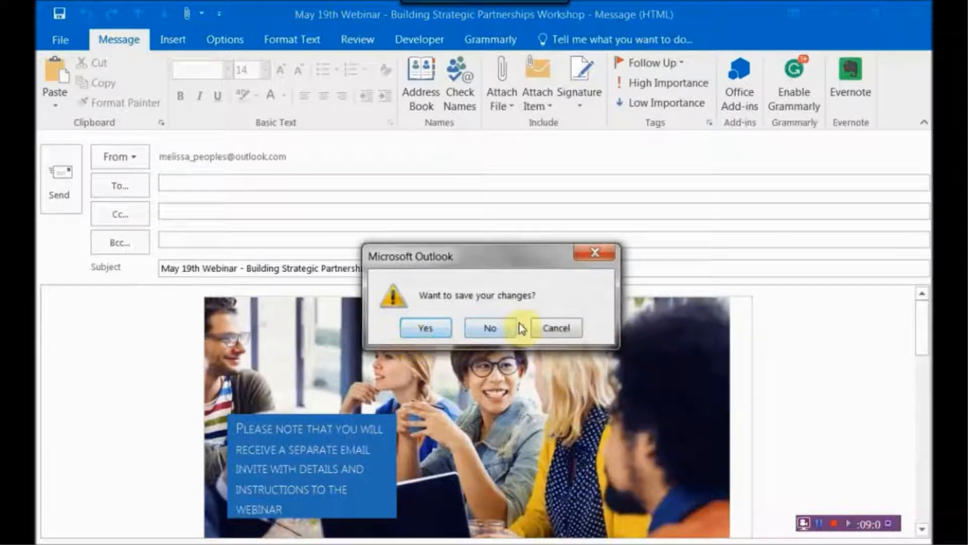
click(423, 328)
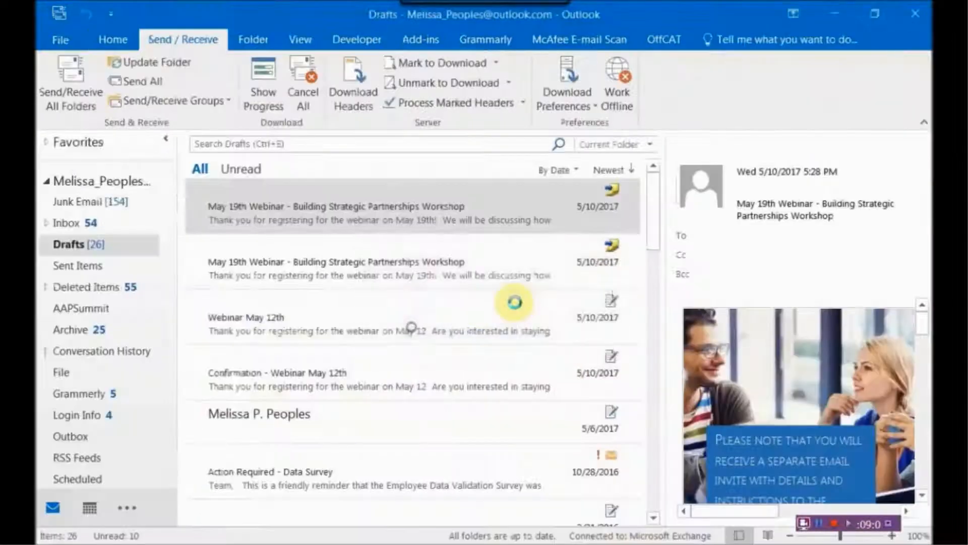
double_click(550, 287)
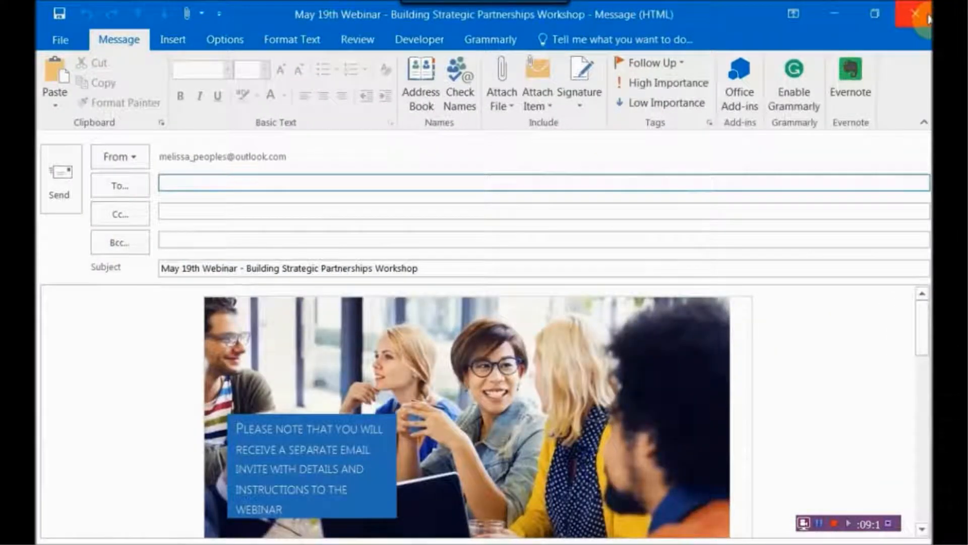
click(923, 18)
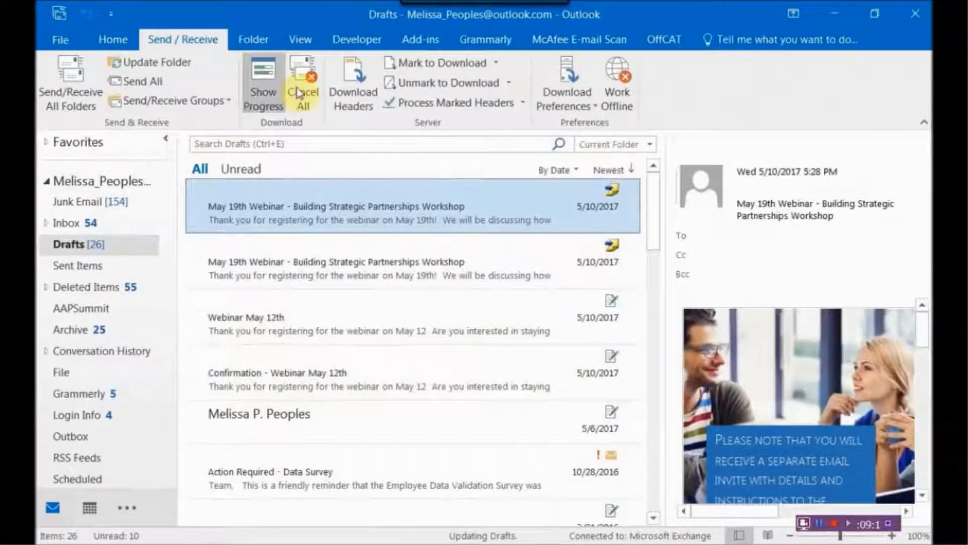
Step: Open a new message from the "Example for Template Use" form in User Templates in File System
click(363, 43)
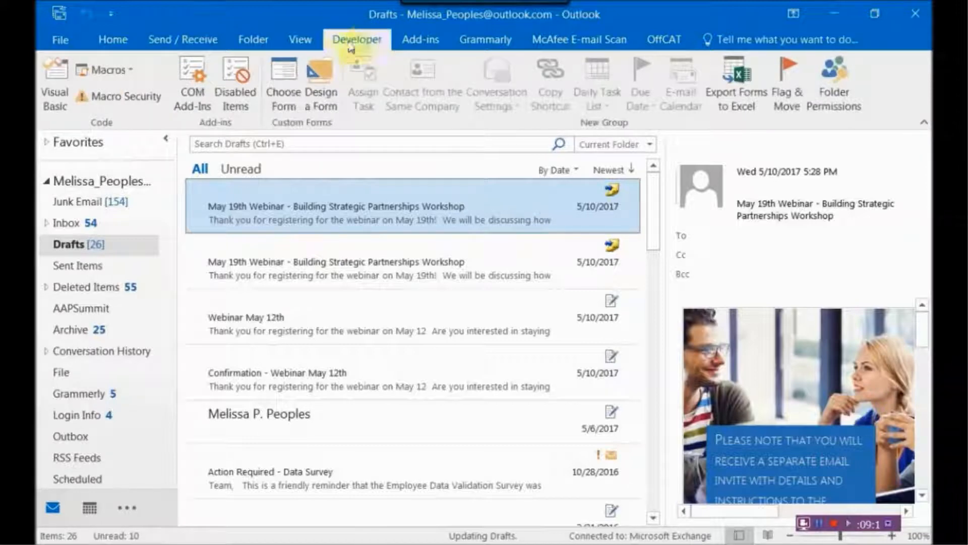
click(273, 101)
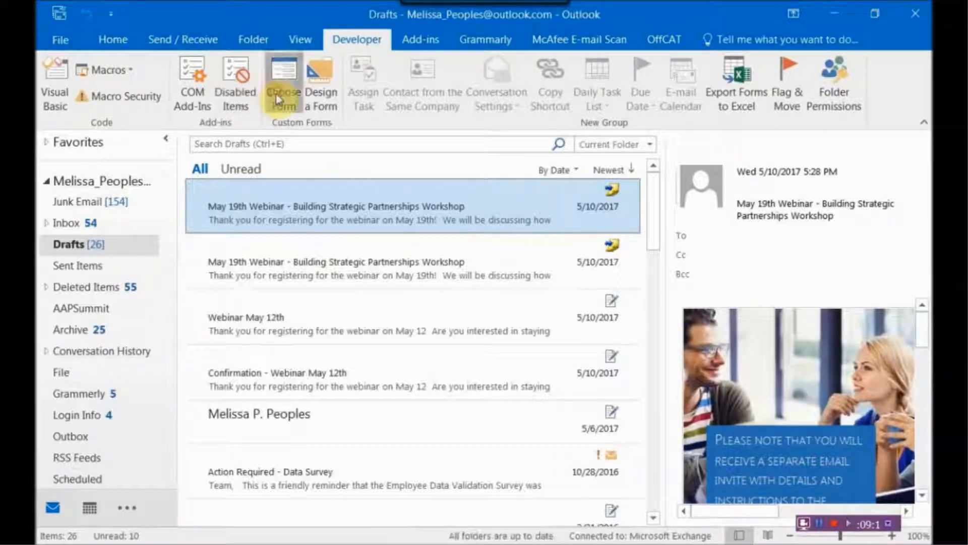
click(525, 121)
click(408, 149)
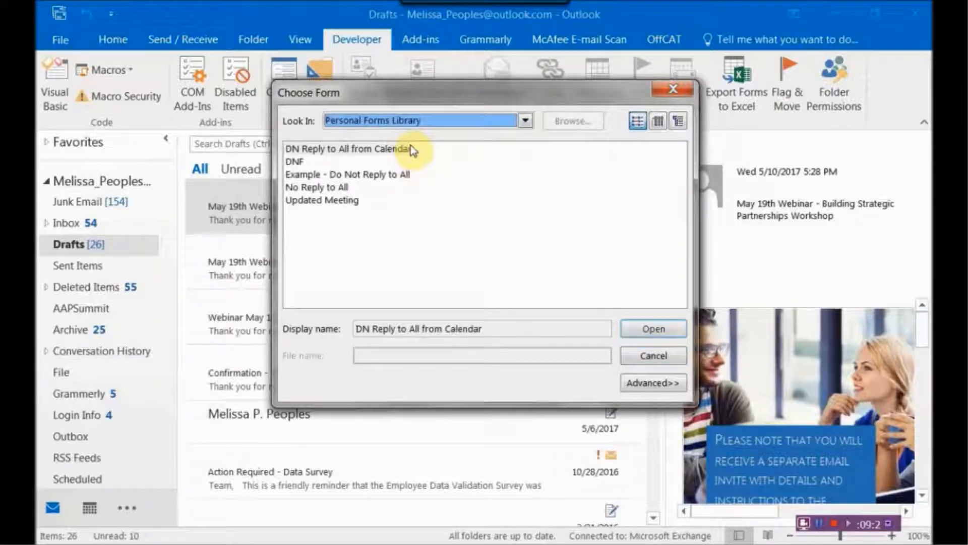
click(524, 121)
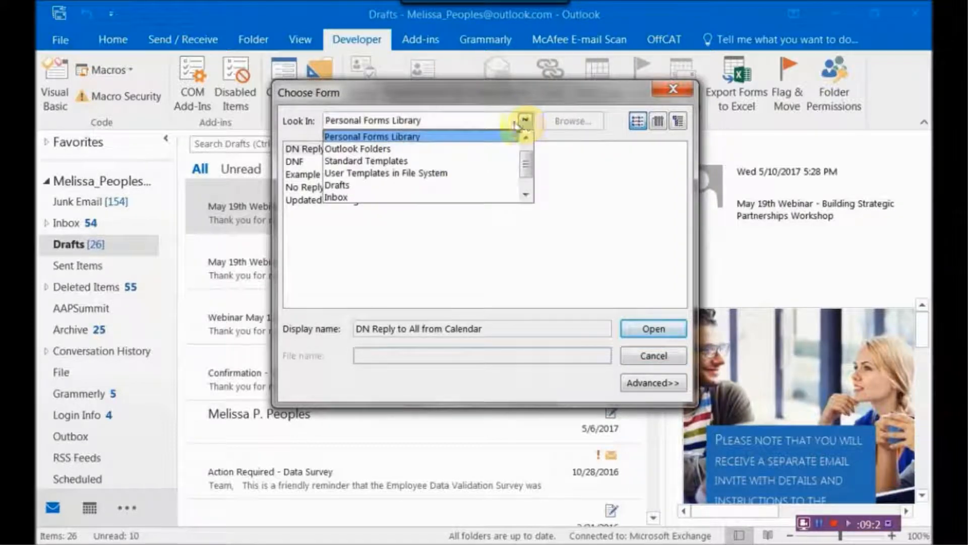
click(403, 175)
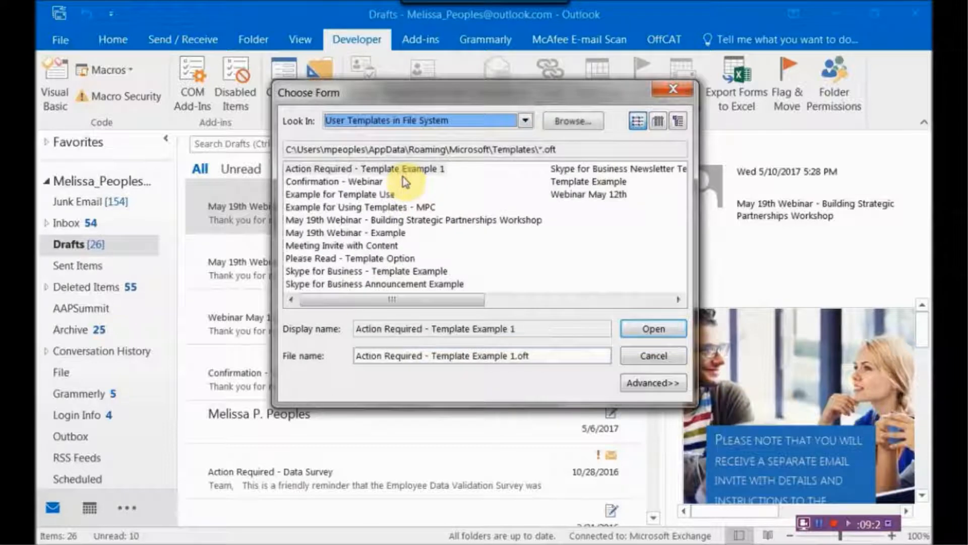
click(336, 194)
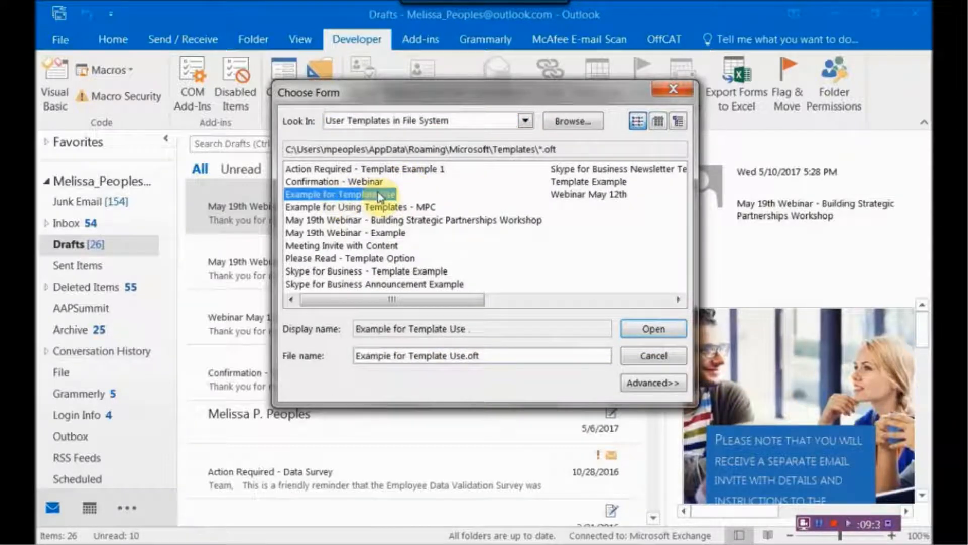
click(652, 329)
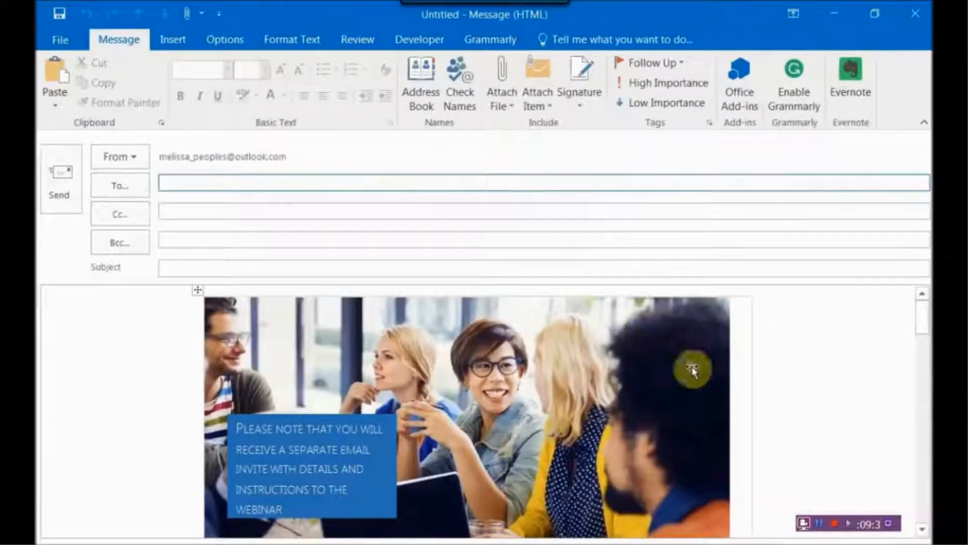
Step: Replace the webinar date in the "Thank you for registering" line with "June 24"
scroll(841, 373, down, 1)
scroll(840, 373, down, 15)
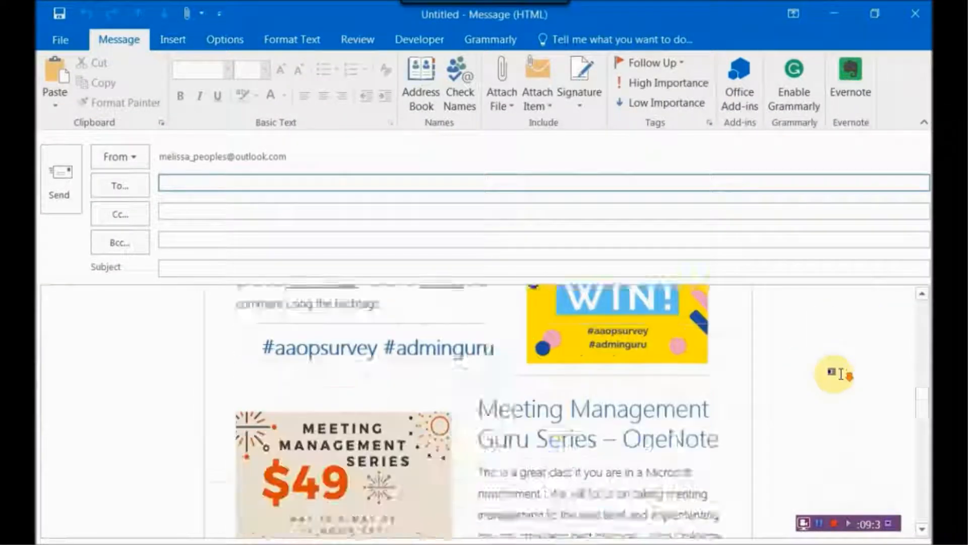
scroll(841, 373, up, 12)
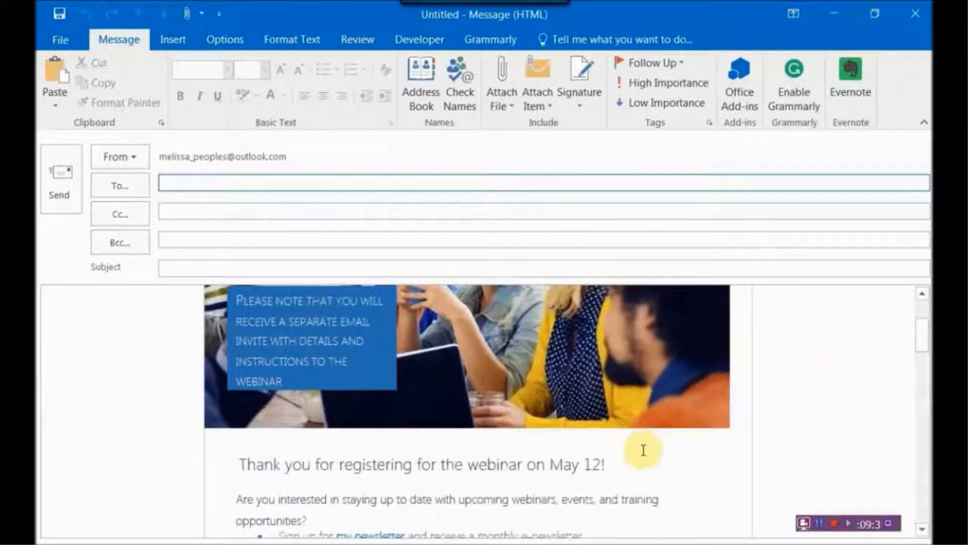
drag(601, 465, 563, 473)
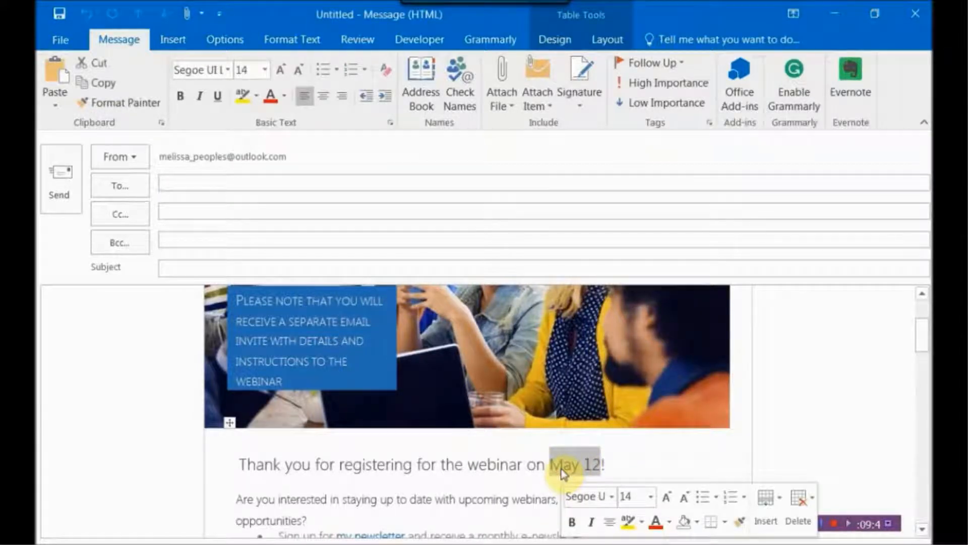
text(June 24)
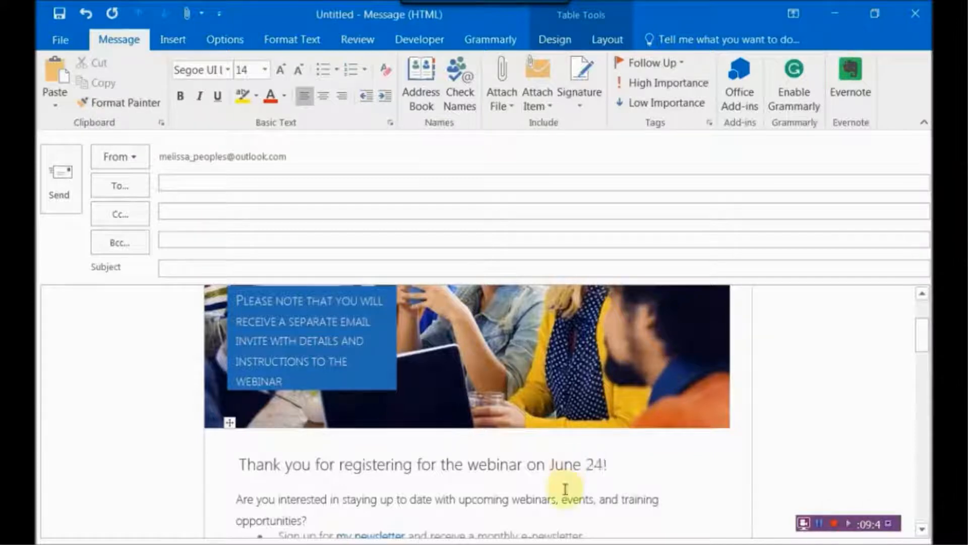